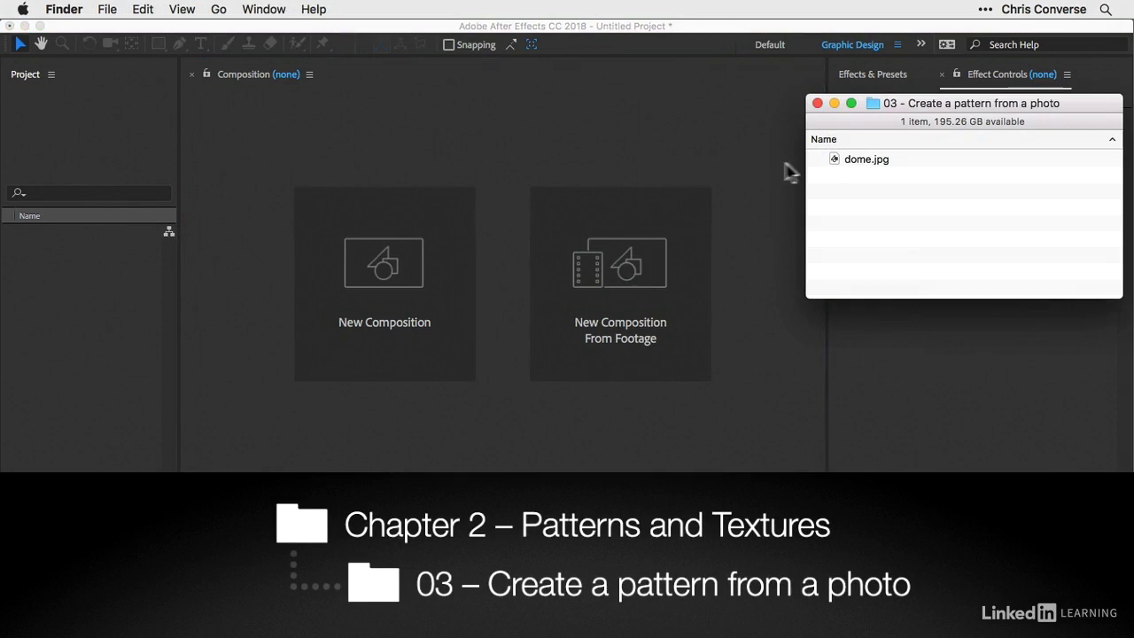
Import dome.jpg from Finder into the empty Project panel.
{"action": "left_click_drag", "start_coordinate": [834, 160], "coordinate": [71, 278]}
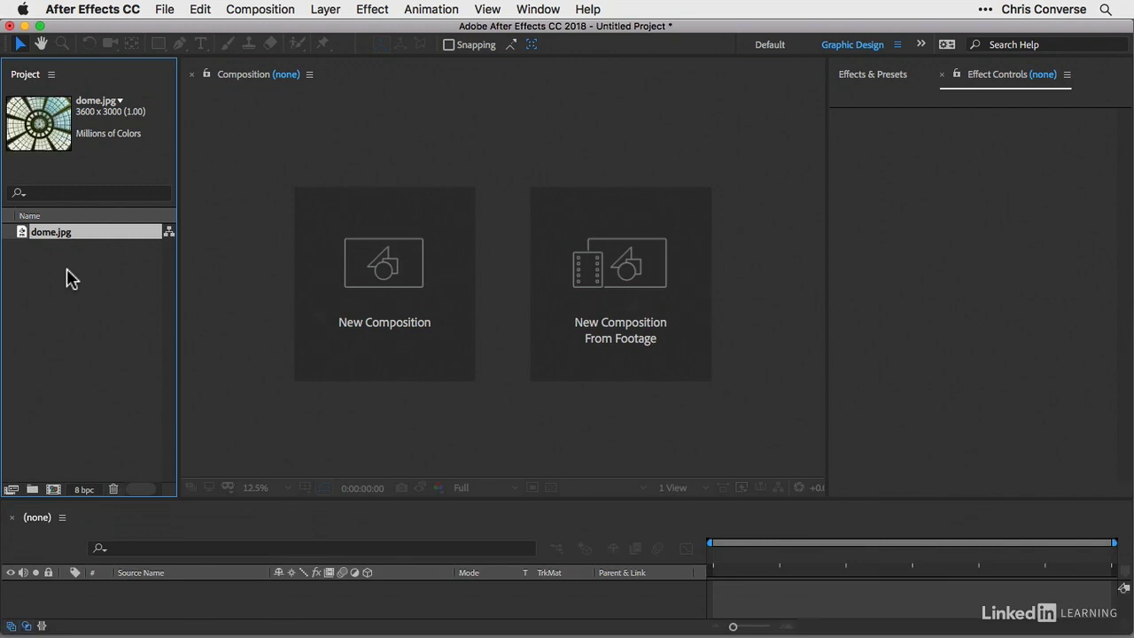
Create a 3600 x 3000 'dome' composition from dome.jpg and zoom the view out.
{"action": "left_click_drag", "start_coordinate": [23, 239], "coordinate": [501, 304]}
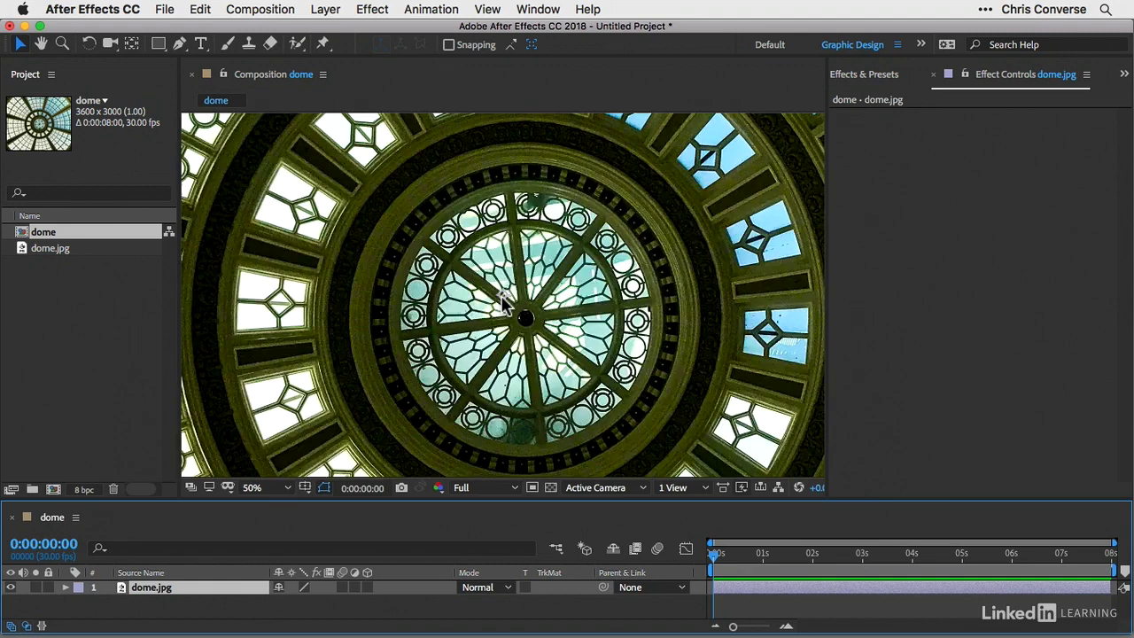
{"action": "scroll", "coordinate": [501, 302], "scroll_direction": "down", "scroll_amount": 4}
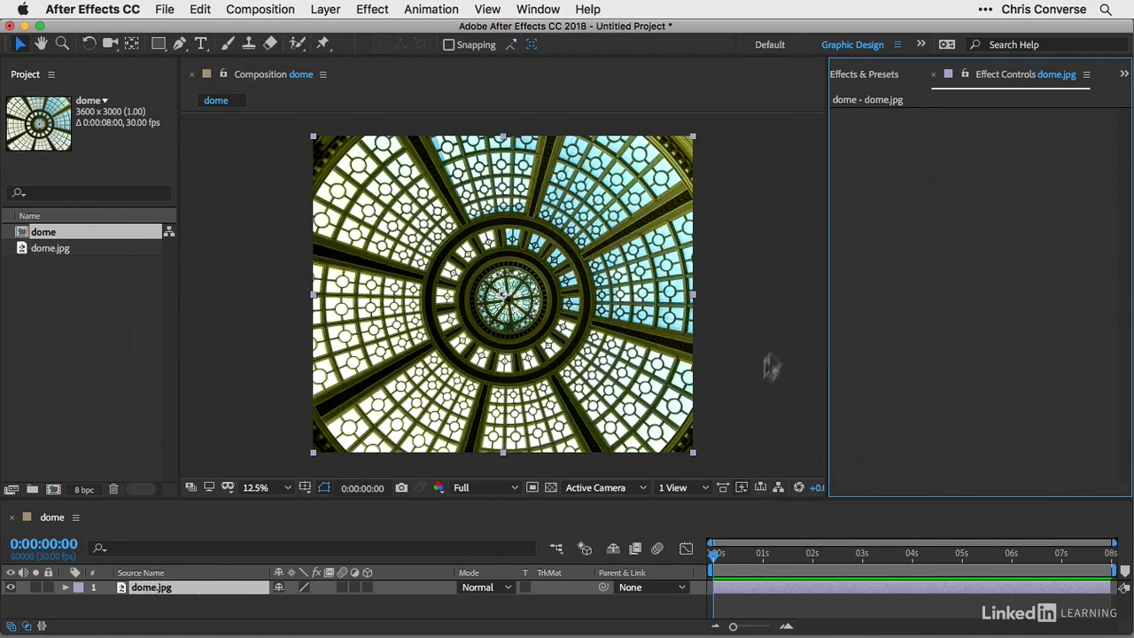
Search Effects & Presets for 'plast' and apply CC Plastic to the dome layer.
{"action": "left_click", "coordinate": [861, 76]}
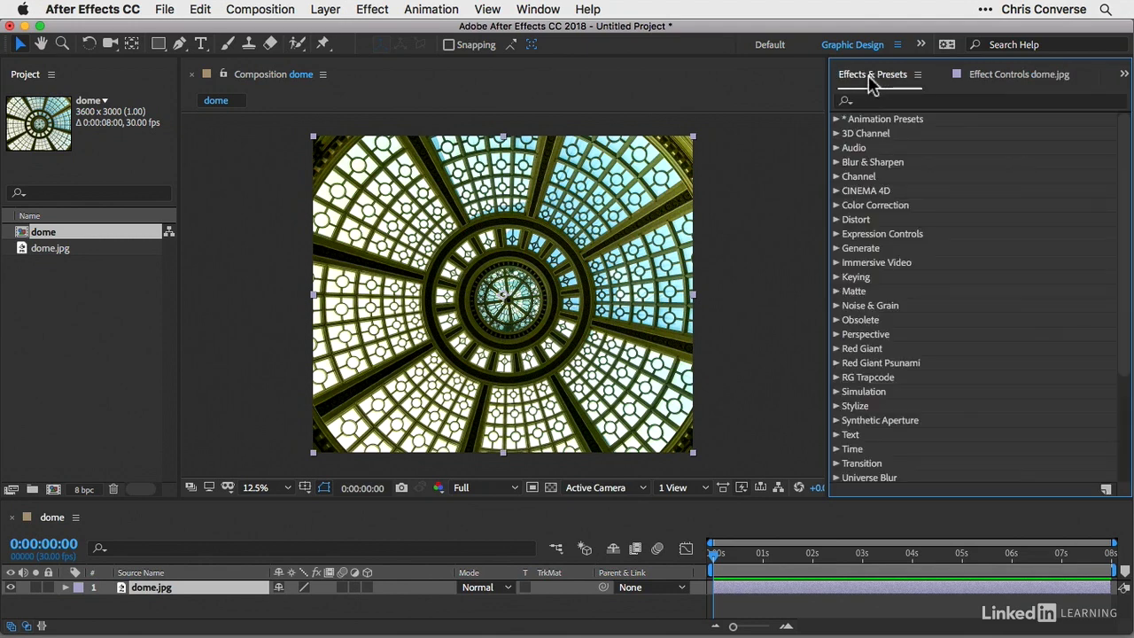
{"action": "left_click", "coordinate": [877, 99]}
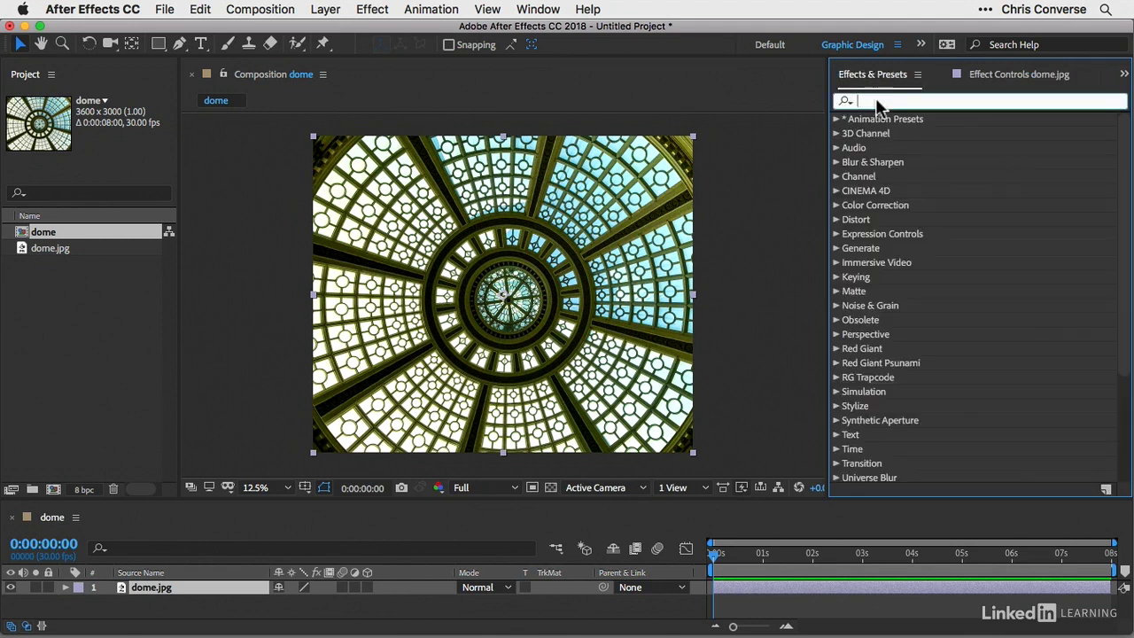
{"action": "type", "text": "plast"}
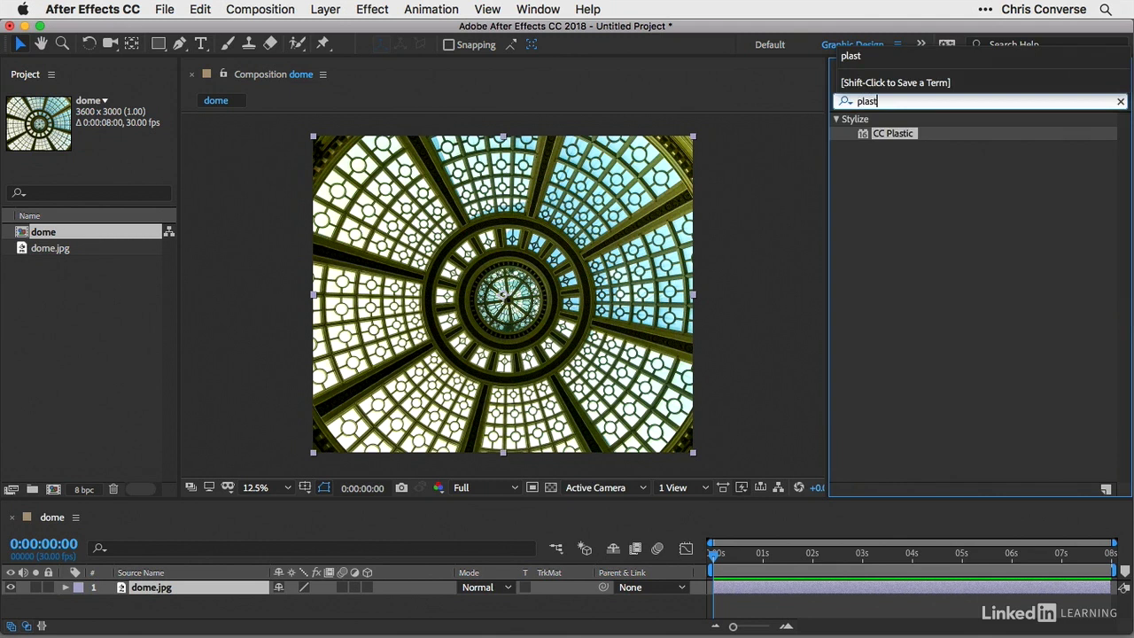
{"action": "left_click", "coordinate": [862, 225]}
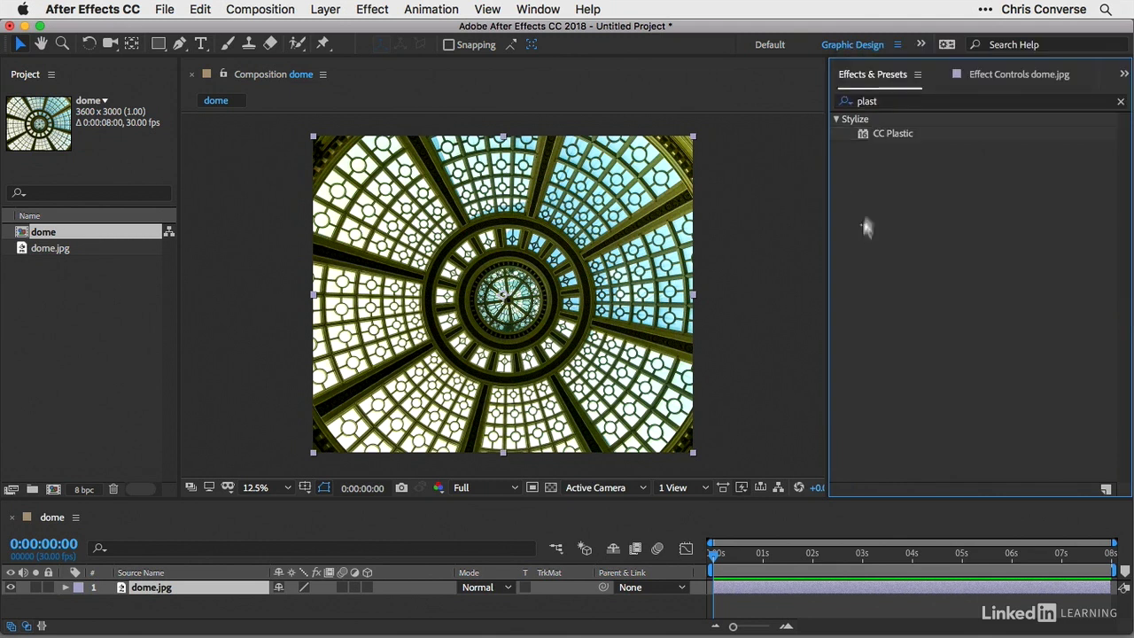
{"action": "left_click", "coordinate": [866, 138]}
{"action": "left_click_drag", "start_coordinate": [868, 144], "coordinate": [496, 255]}
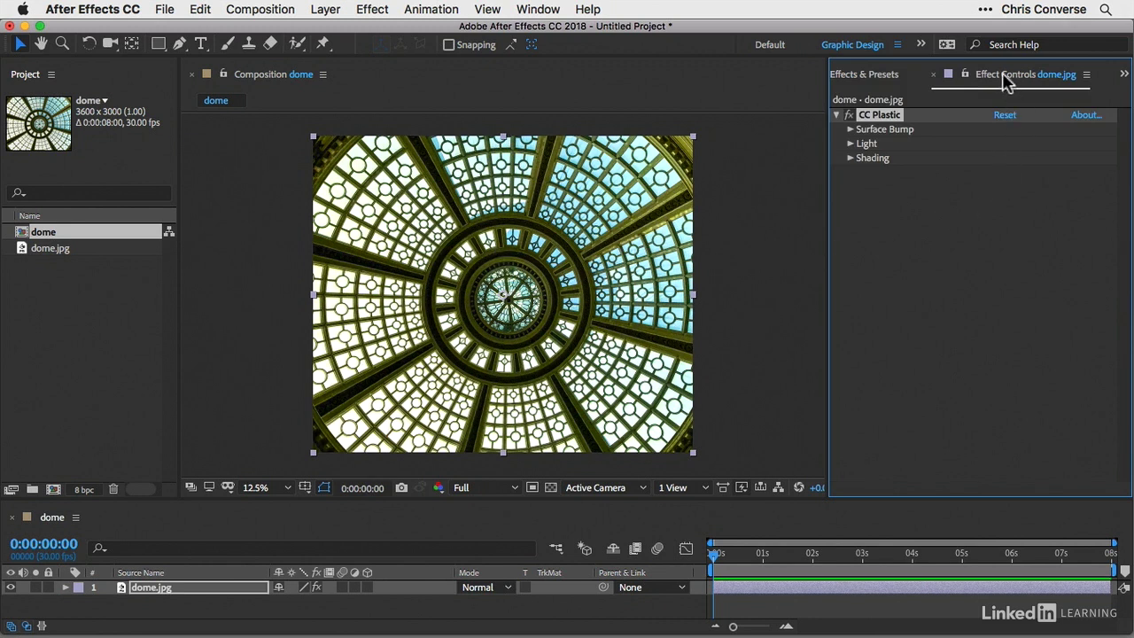
Expand CC Plastic's Shading, Light and Surface Bump settings in Effect Controls.
{"action": "left_click", "coordinate": [850, 157]}
{"action": "left_click", "coordinate": [851, 144]}
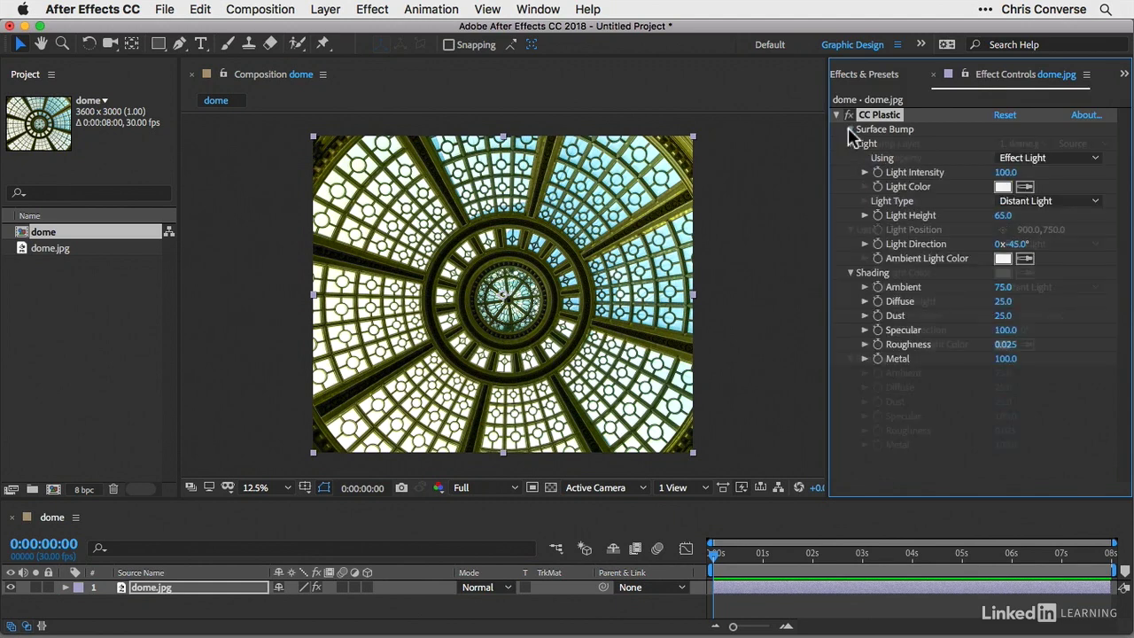
{"action": "left_click", "coordinate": [850, 129]}
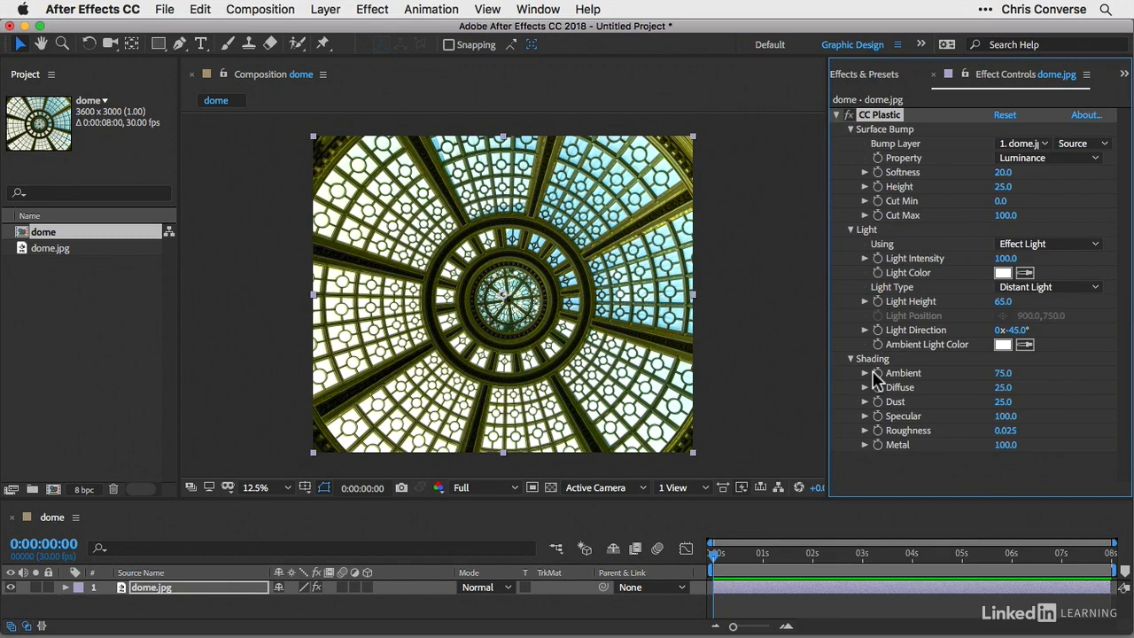
View the comp at 50% on the dome's upper-left and lower CC Plastic Ambient from 40 to 29.
{"action": "left_click", "coordinate": [447, 307]}
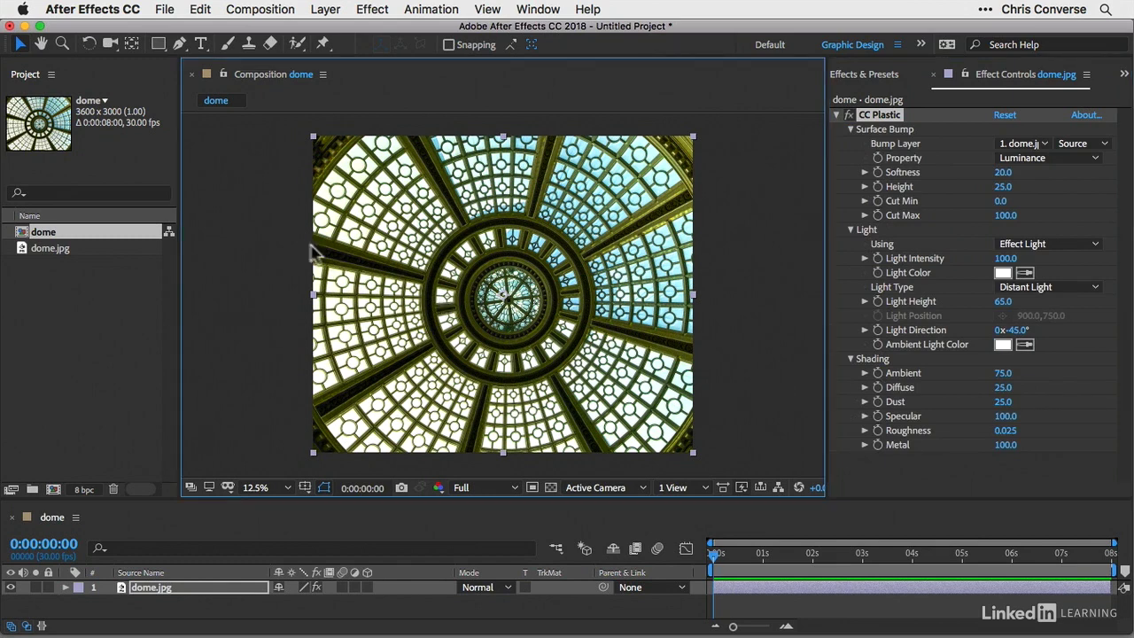
{"action": "left_click", "coordinate": [286, 487]}
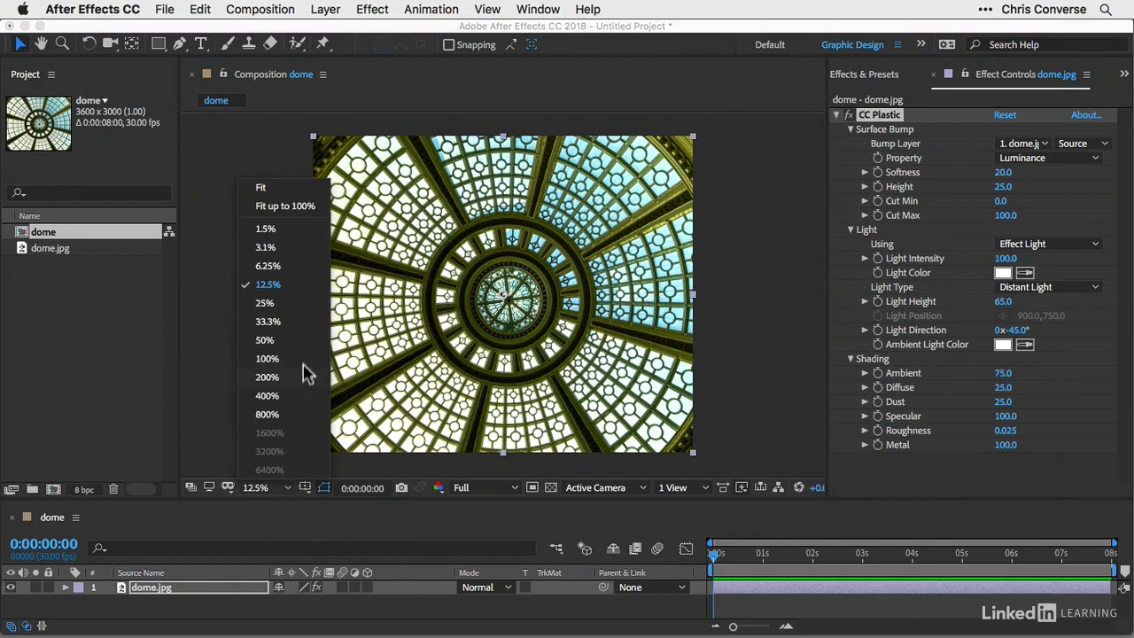
{"action": "left_click", "coordinate": [283, 341]}
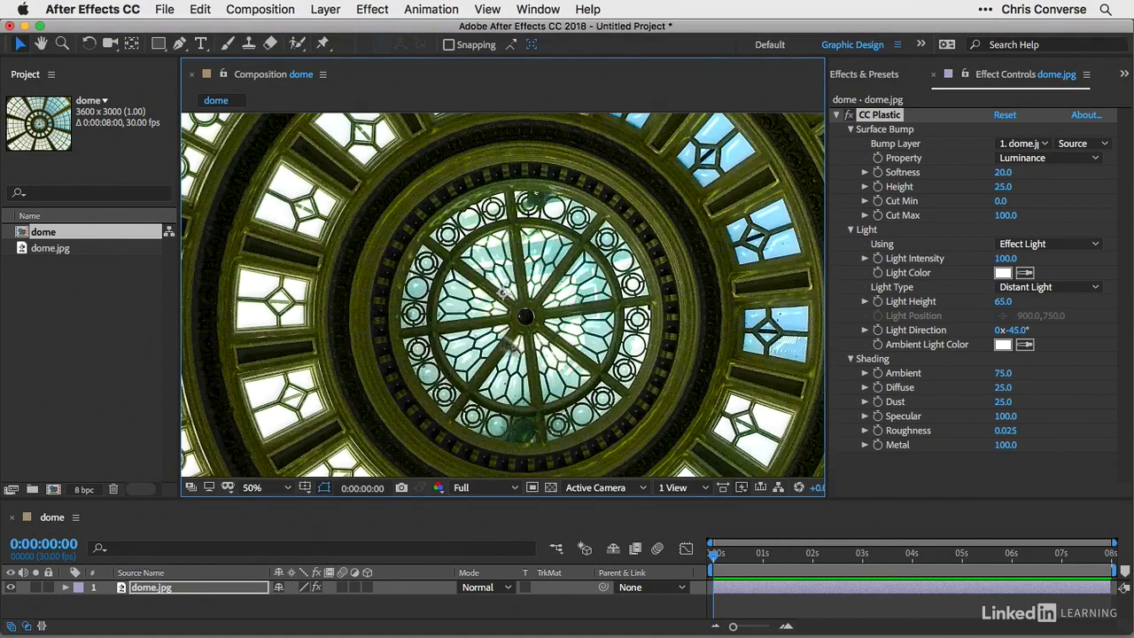
{"action": "key", "text": "h"}
{"action": "left_click_drag", "start_coordinate": [417, 287], "coordinate": [555, 343]}
{"action": "key", "text": "v"}
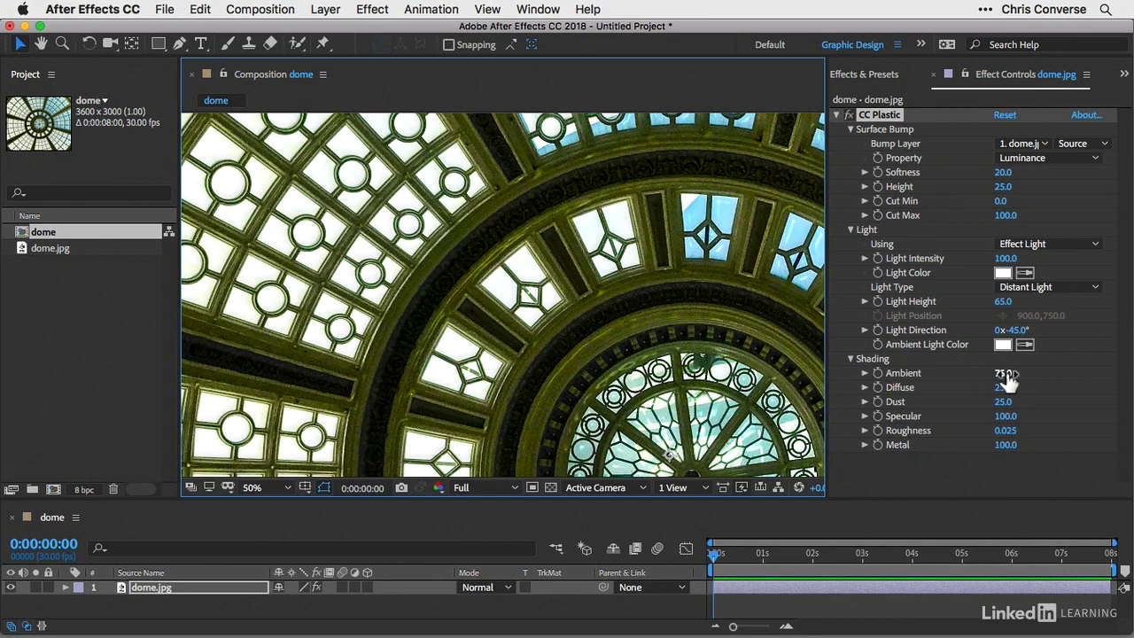
{"action": "left_click_drag", "start_coordinate": [1007, 376], "coordinate": [962, 372]}
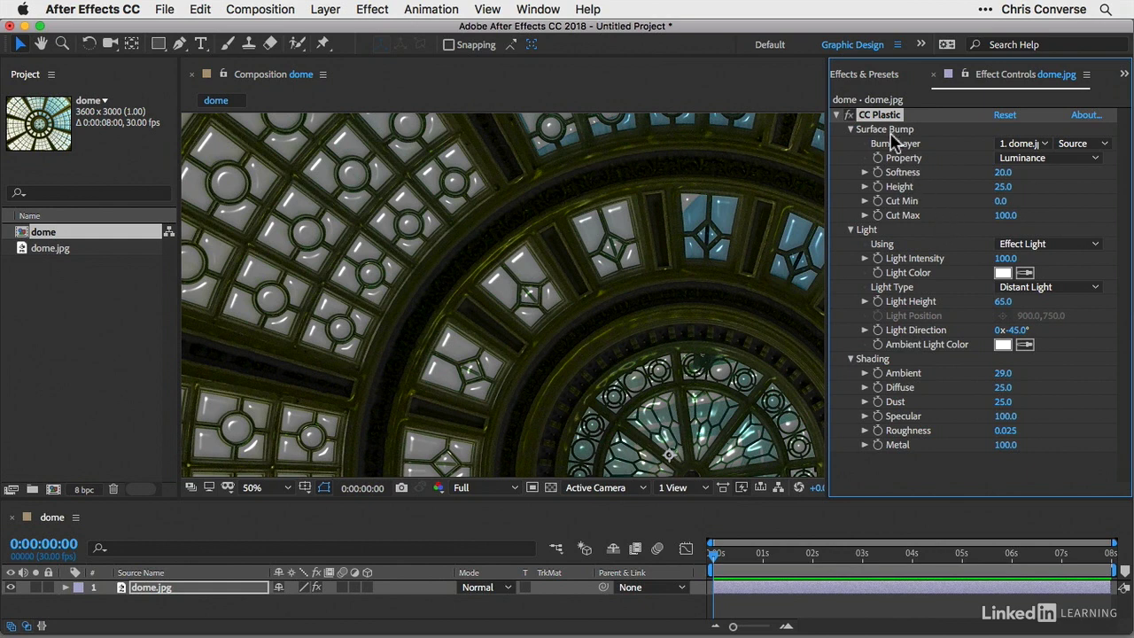
Set CC Plastic bump Height to 92, Softness to 28 and Light Direction to +67°.
{"action": "left_click_drag", "start_coordinate": [1001, 191], "coordinate": [1063, 197]}
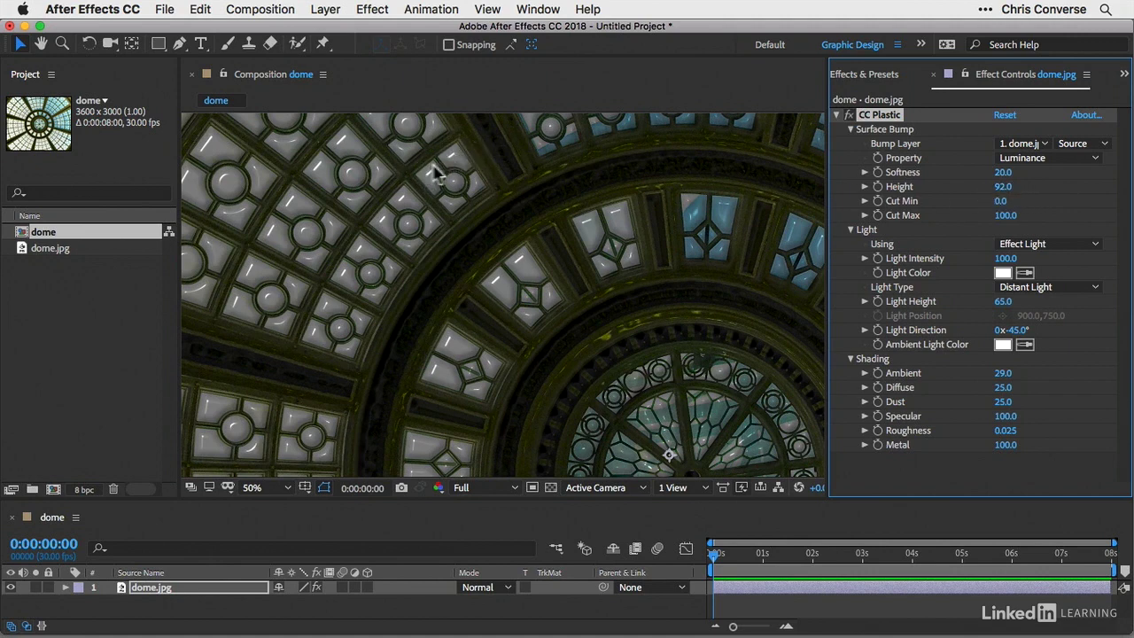
{"action": "left_click_drag", "start_coordinate": [1005, 174], "coordinate": [1020, 176]}
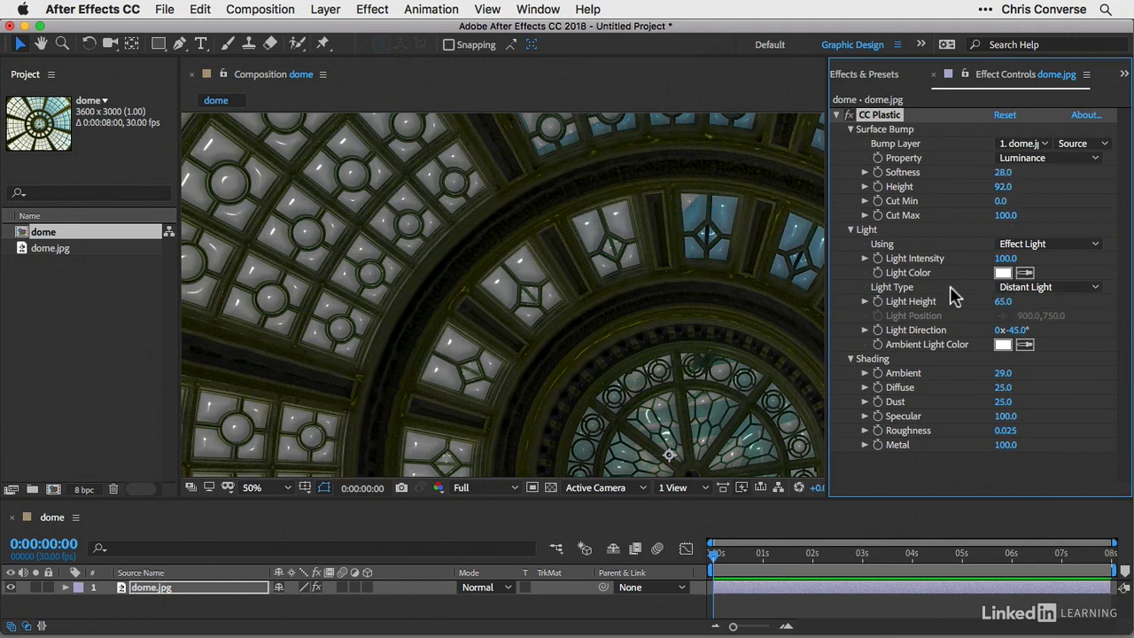
{"action": "left_click_drag", "start_coordinate": [1022, 332], "coordinate": [1066, 335]}
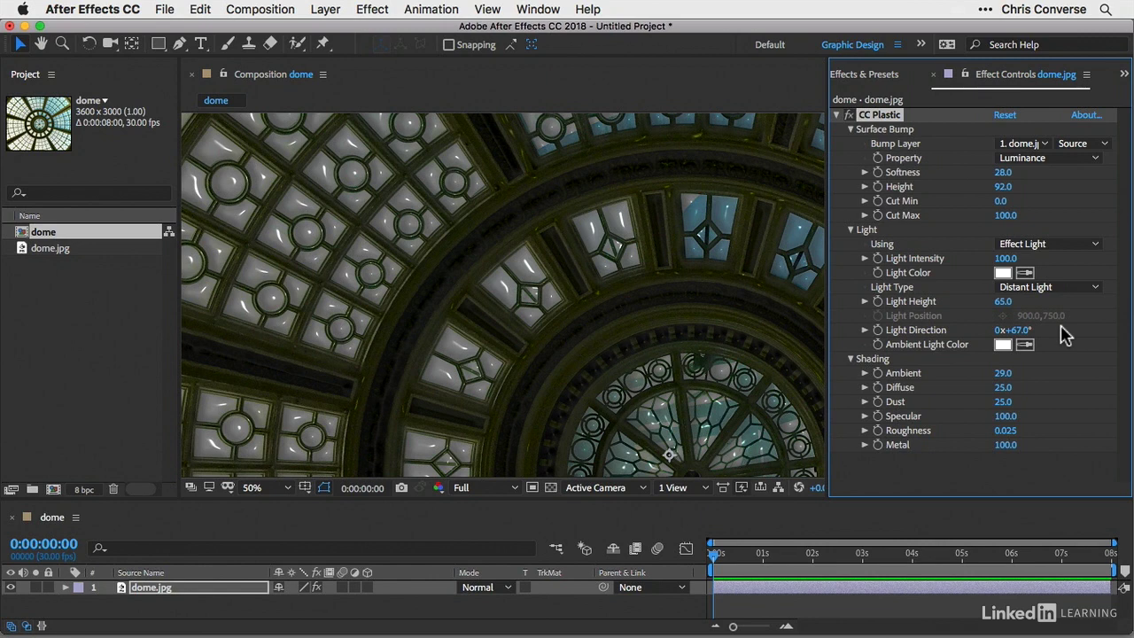
Reset CC Plastic, then set Cut Min to 93 and Cut Max to 82.
{"action": "left_click", "coordinate": [1008, 118]}
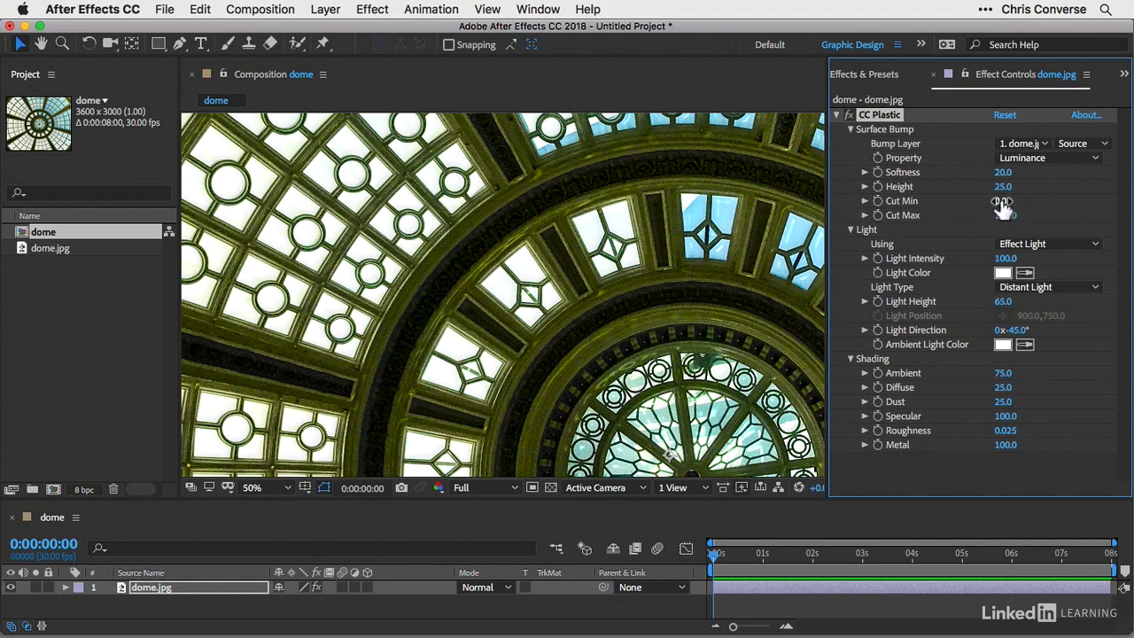
{"action": "left_click_drag", "start_coordinate": [1000, 200], "coordinate": [1038, 200]}
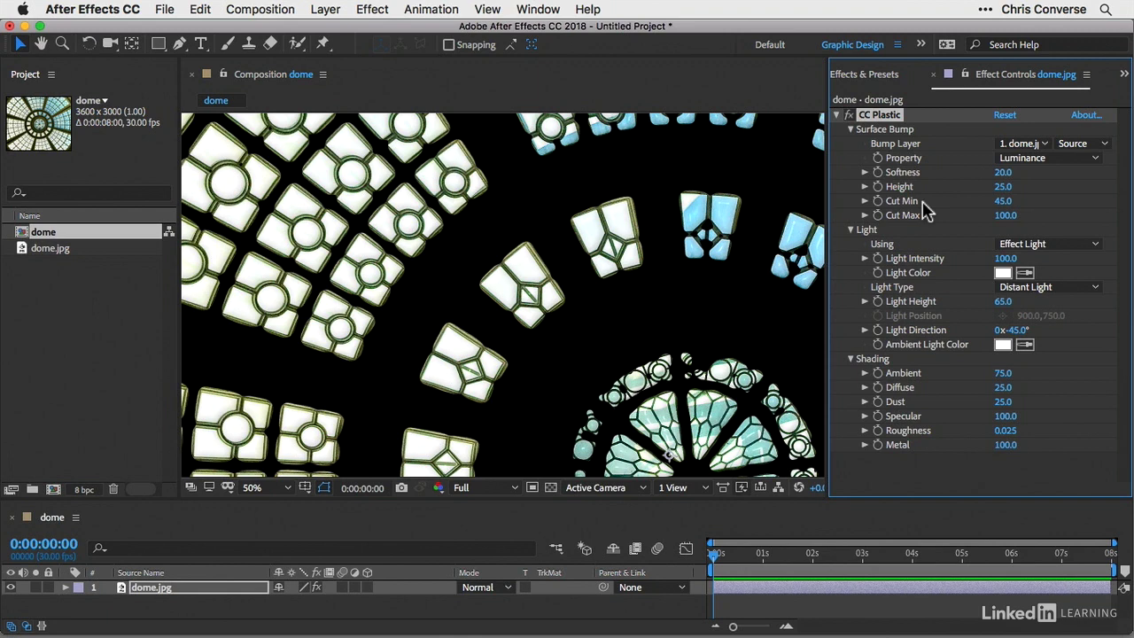
{"action": "left_click", "coordinate": [1000, 201]}
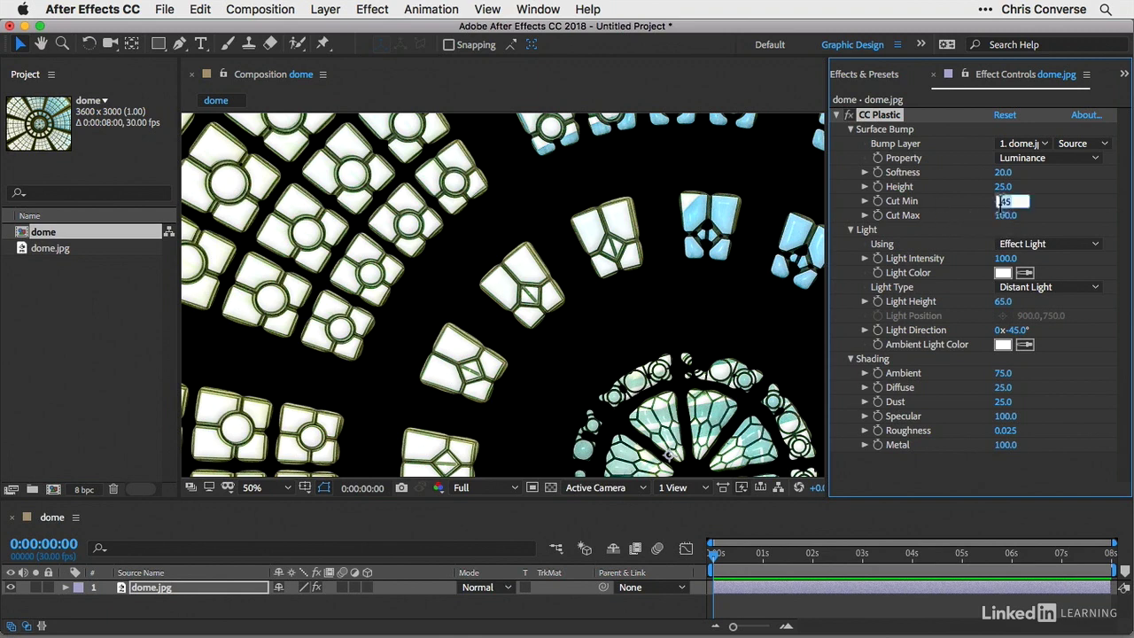
{"action": "type", "text": "93"}
{"action": "key", "text": "Return"}
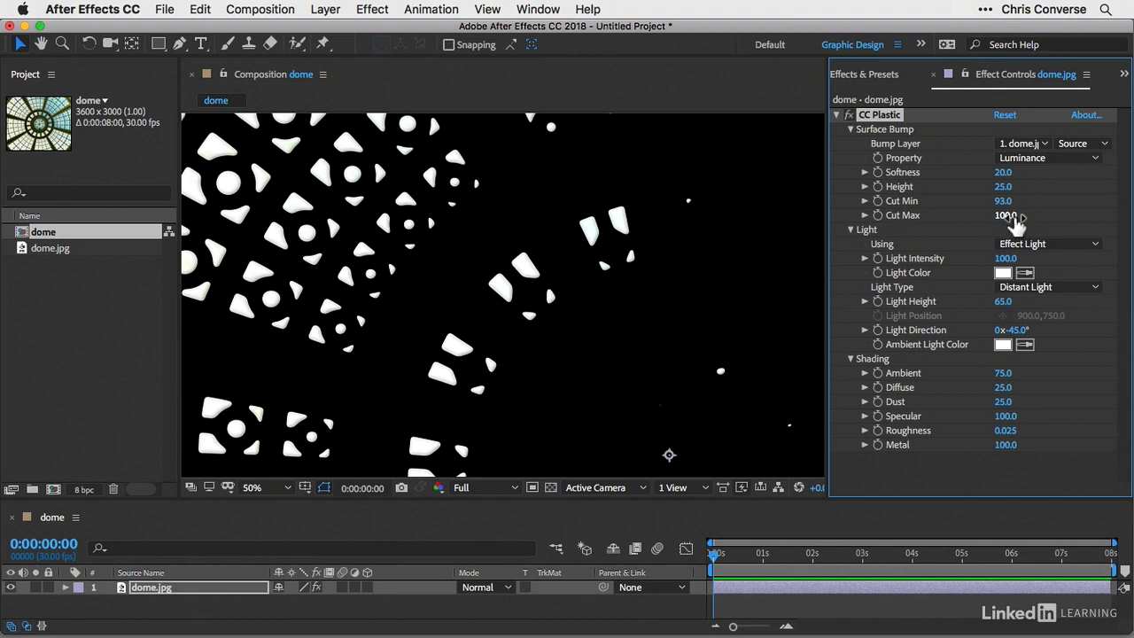
{"action": "left_click_drag", "start_coordinate": [1017, 222], "coordinate": [999, 221]}
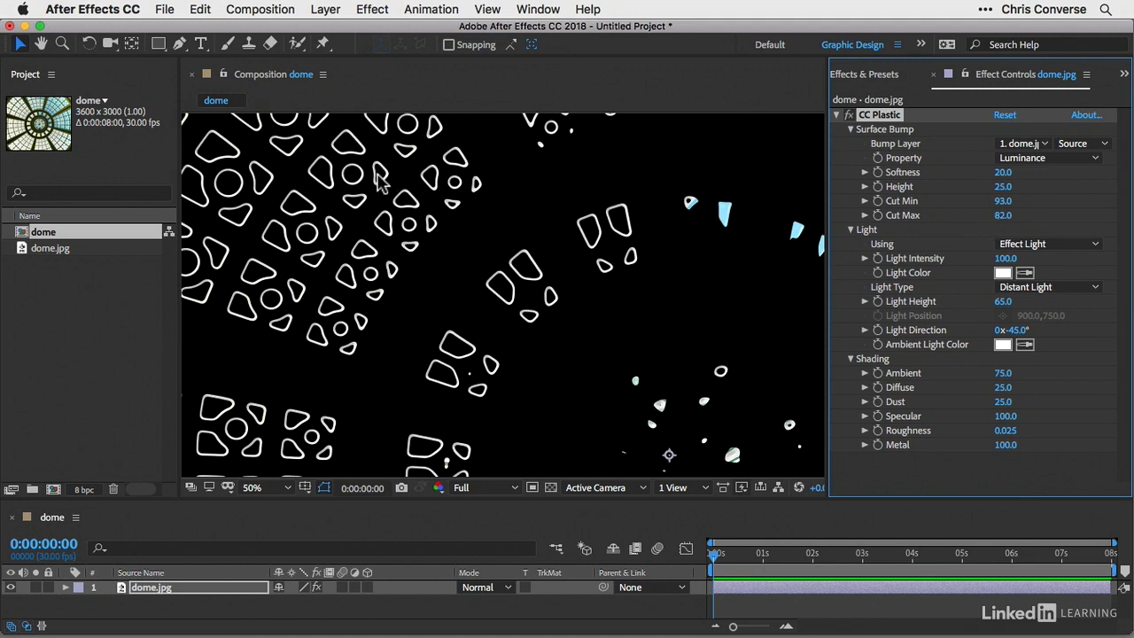
Zoom the composition view to 25% and center the dome pattern.
{"action": "left_click", "coordinate": [287, 487]}
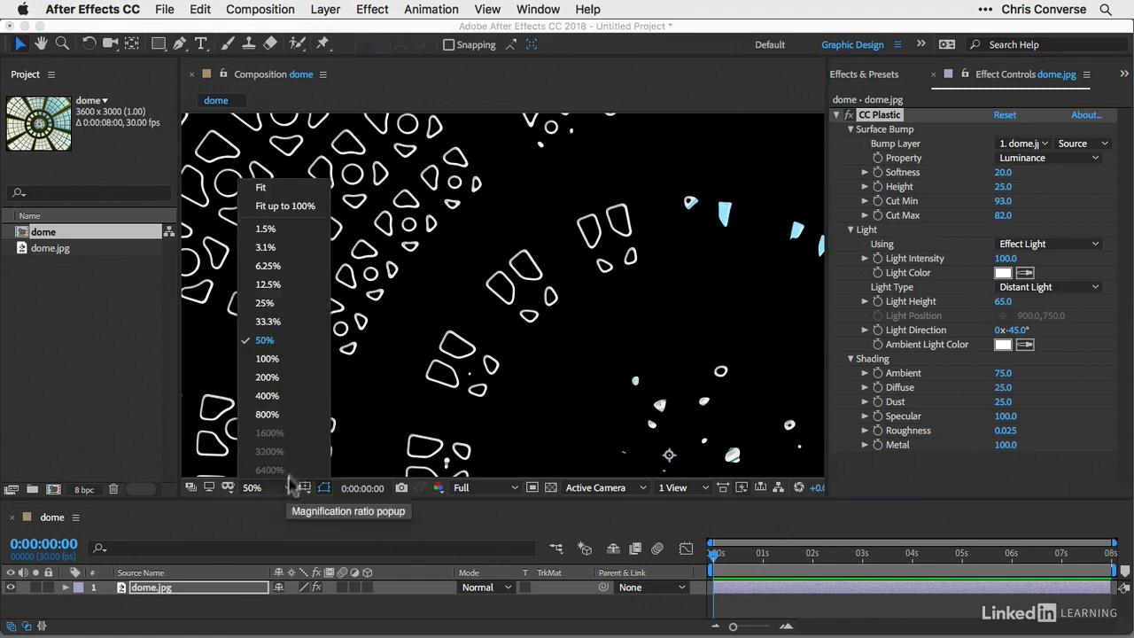
{"action": "left_click", "coordinate": [265, 303]}
{"action": "key", "text": "space"}
{"action": "left_click_drag", "start_coordinate": [495, 323], "coordinate": [425, 288]}
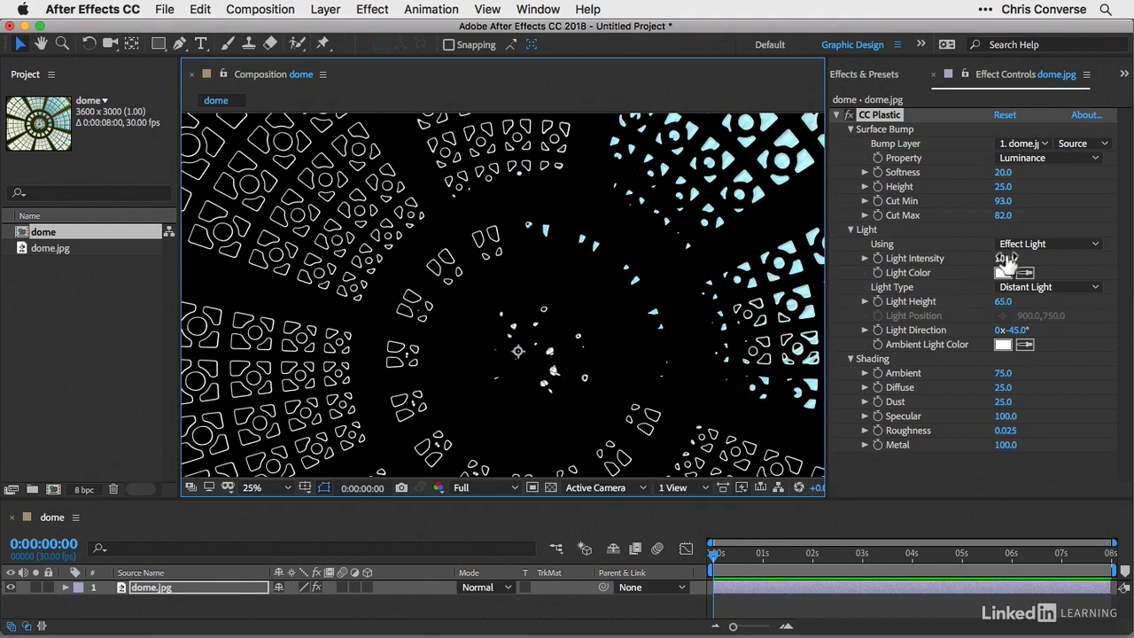
Raise Light Intensity to 143 and Ambient to 200, then fit the whole dome in view.
{"action": "left_click_drag", "start_coordinate": [1005, 257], "coordinate": [1039, 258]}
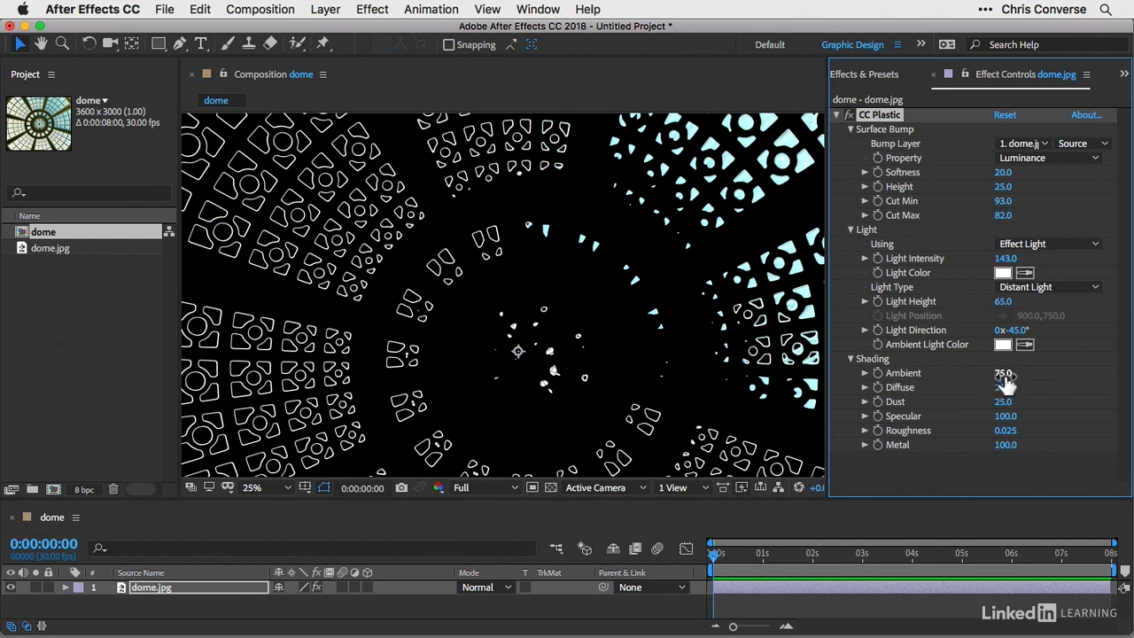
{"action": "left_click_drag", "start_coordinate": [999, 377], "coordinate": [1114, 381]}
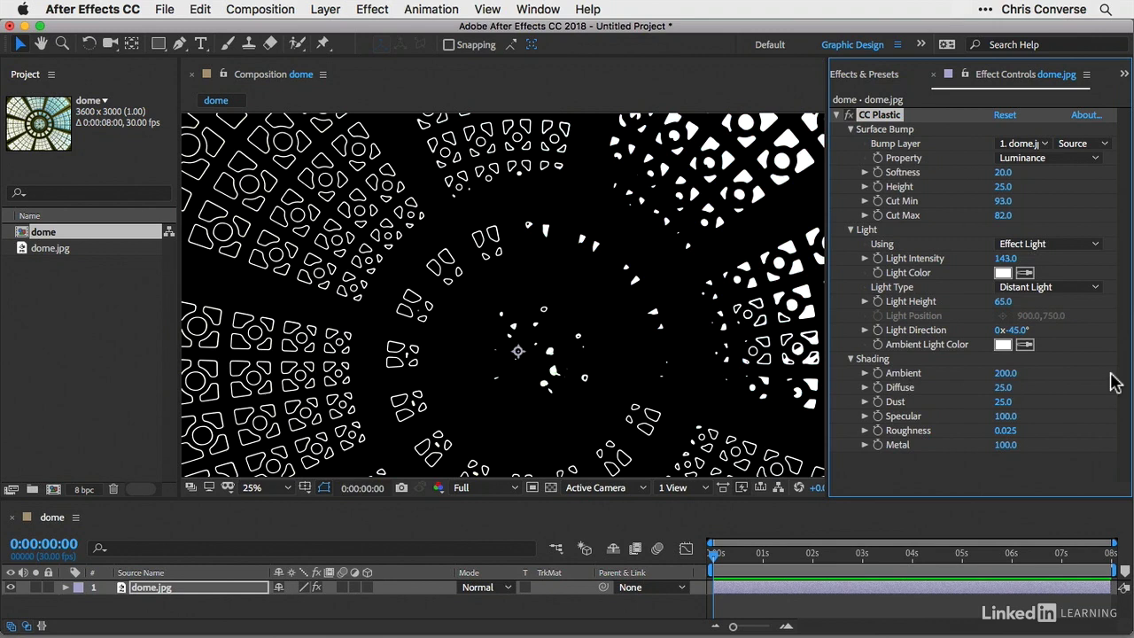
{"action": "left_click", "coordinate": [282, 487]}
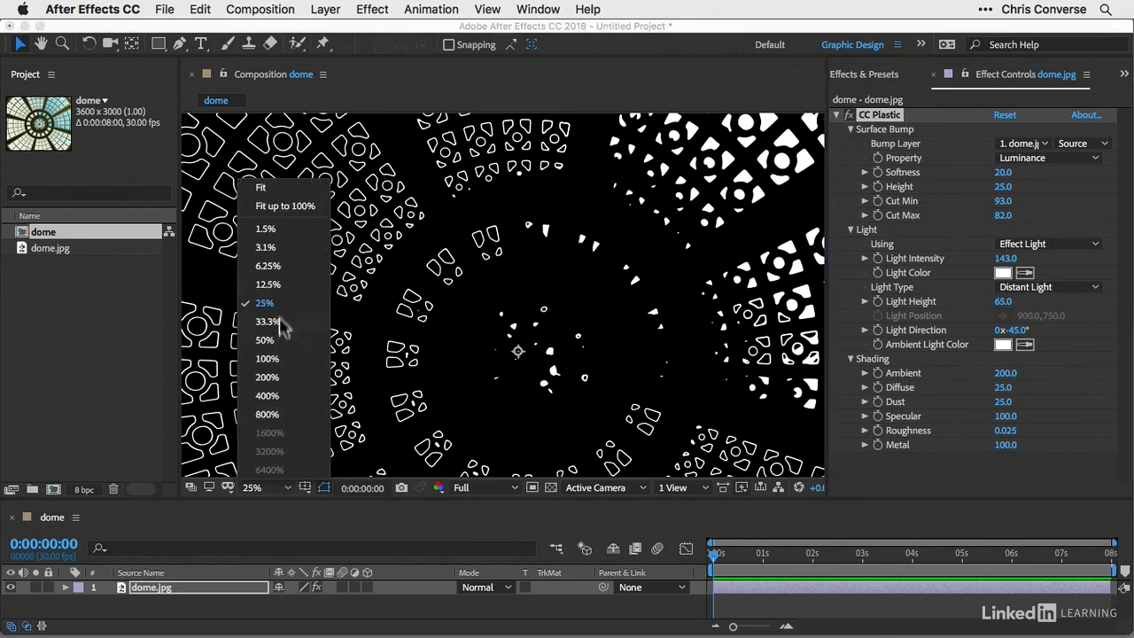
{"action": "left_click", "coordinate": [267, 189]}
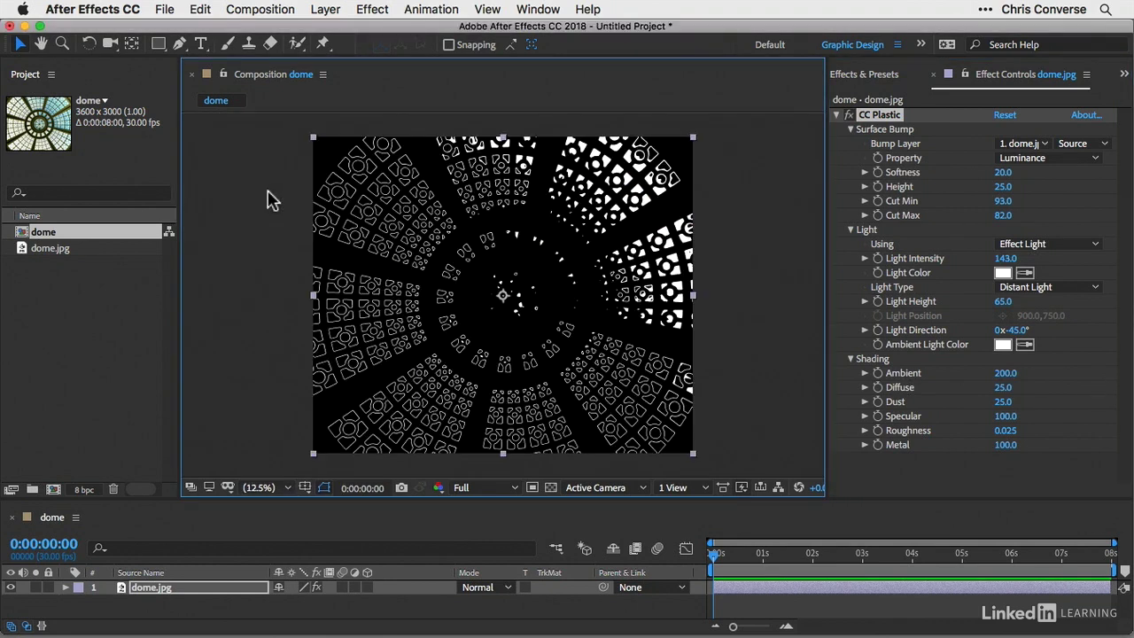